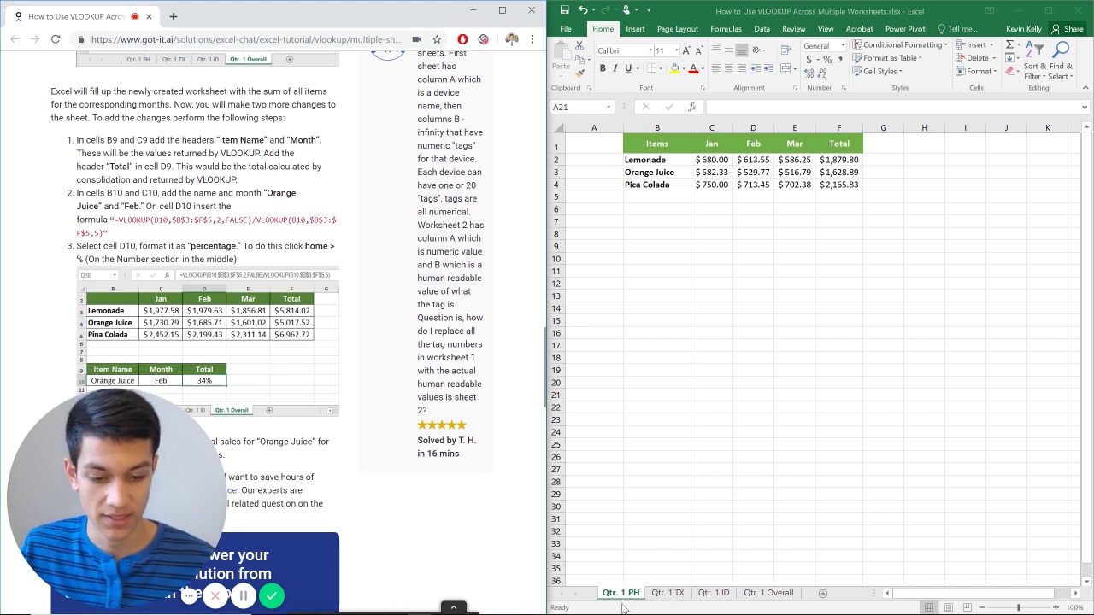
- Review the Qtr. 1 TX and ID figures, then select B1 on the Qtr. 1 Overall sheet
{"action": "left_click", "coordinate": [667, 593]}
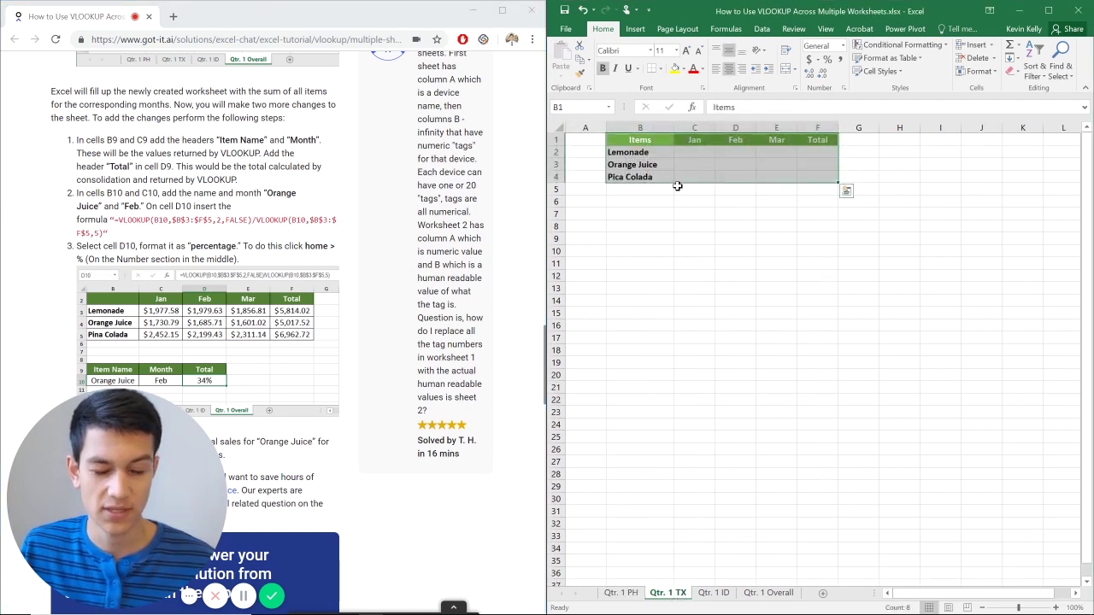
{"action": "left_click", "coordinate": [740, 250]}
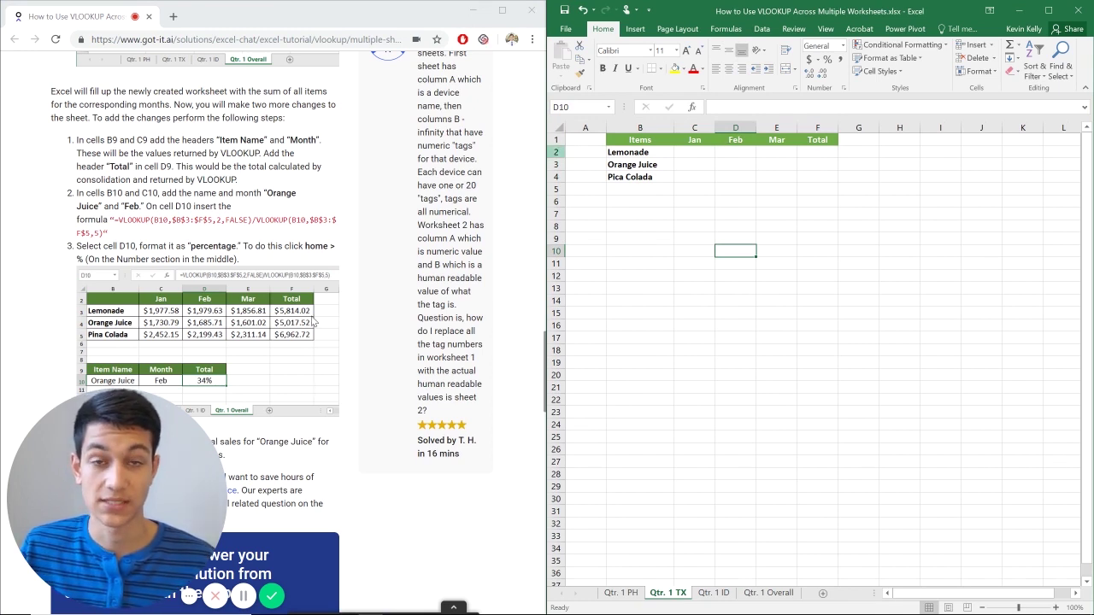
{"action": "left_click", "coordinate": [718, 594]}
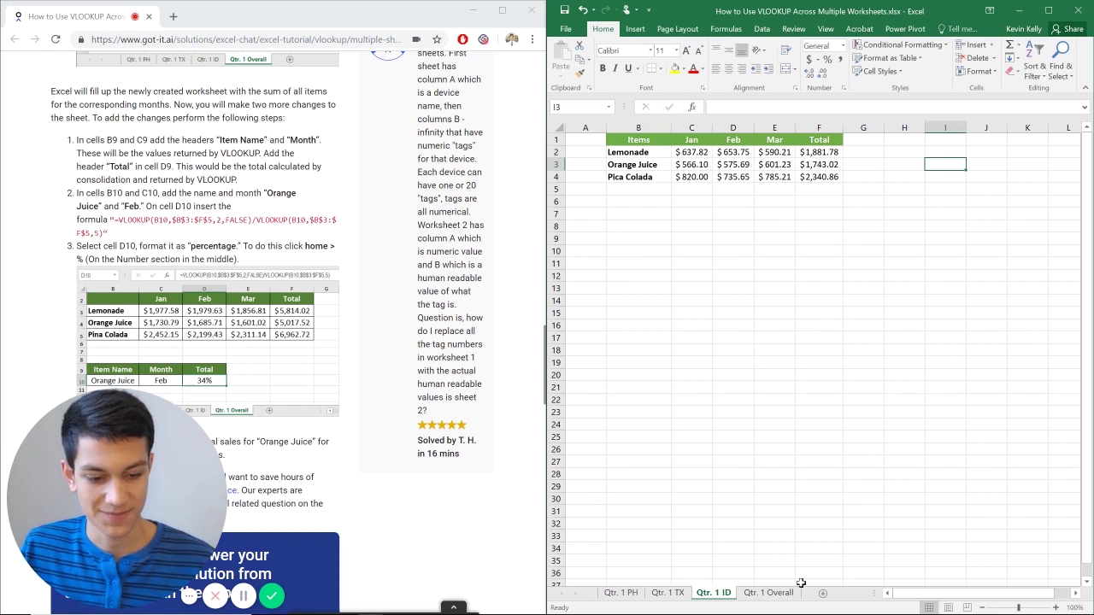
{"action": "left_click", "coordinate": [767, 592]}
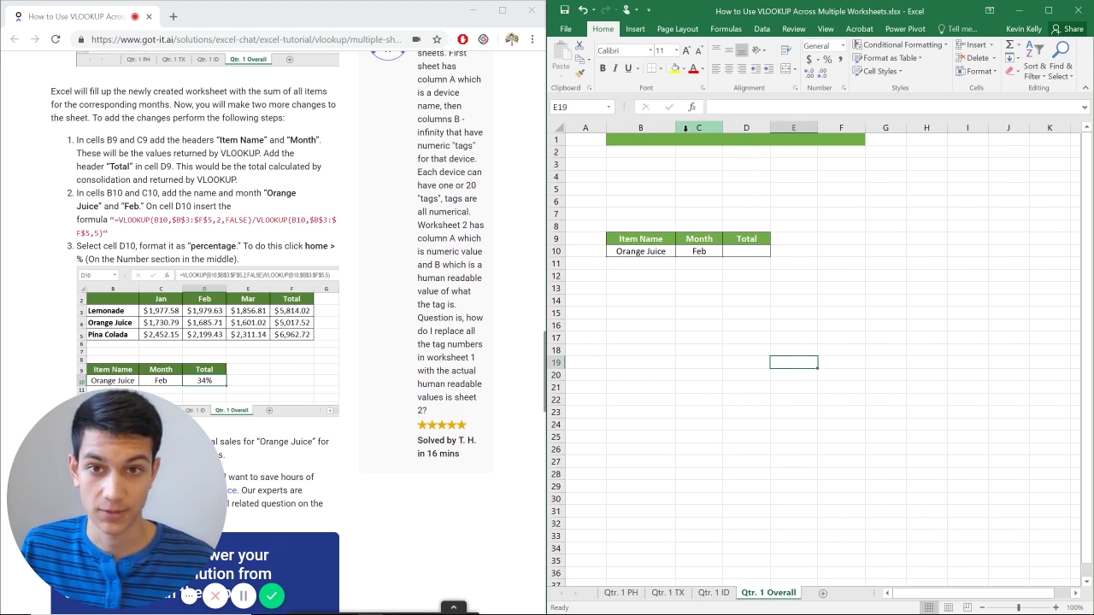
{"action": "left_click", "coordinate": [651, 141]}
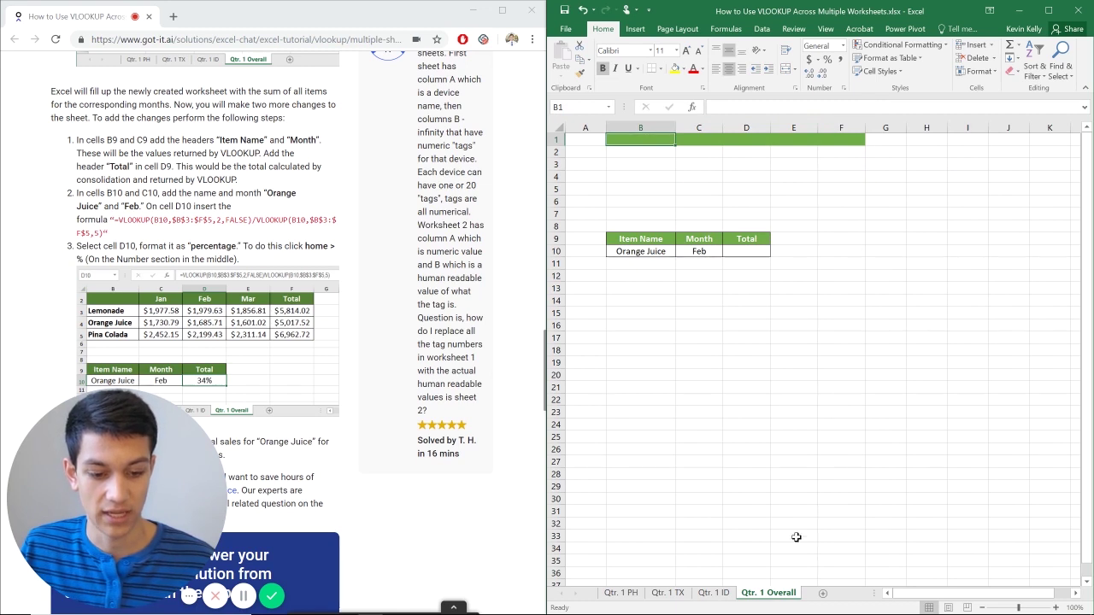
- In Data > Consolidate, add the Qtr. 1 PH range B1:F4 and clear a stray reference
{"action": "left_click", "coordinate": [772, 29]}
{"action": "left_click", "coordinate": [908, 46]}
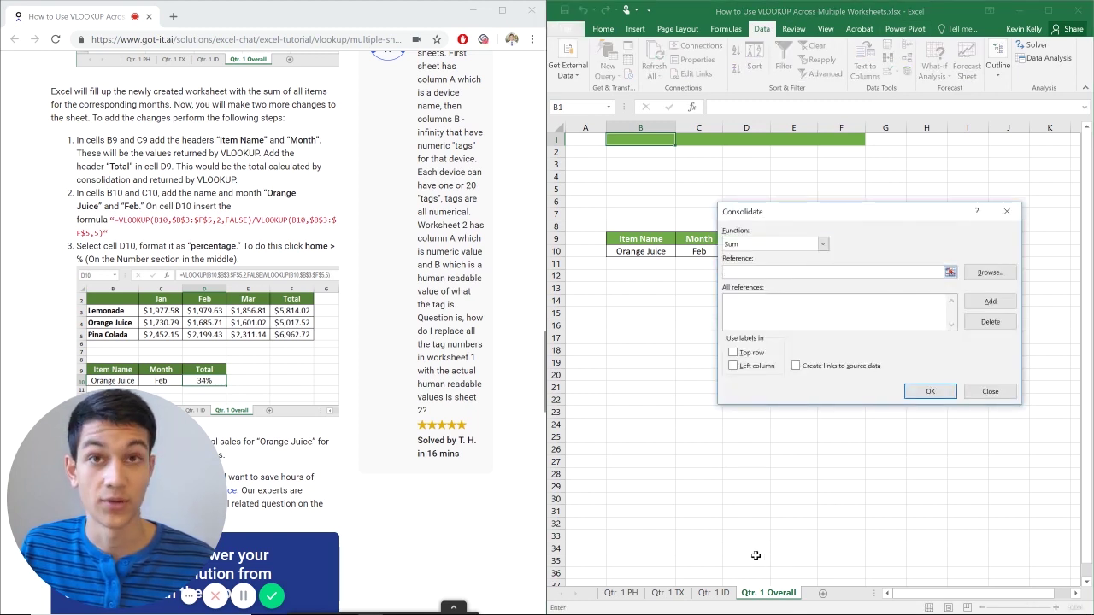
{"action": "left_click", "coordinate": [637, 594]}
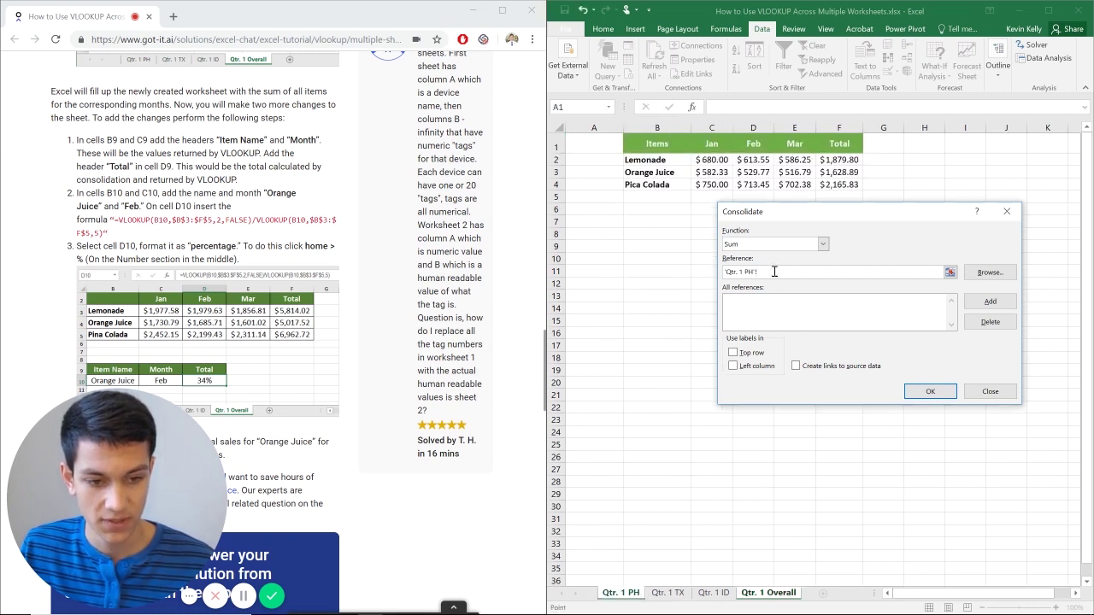
{"action": "left_click_drag", "start_coordinate": [678, 141], "coordinate": [858, 184]}
{"action": "left_click", "coordinate": [989, 301]}
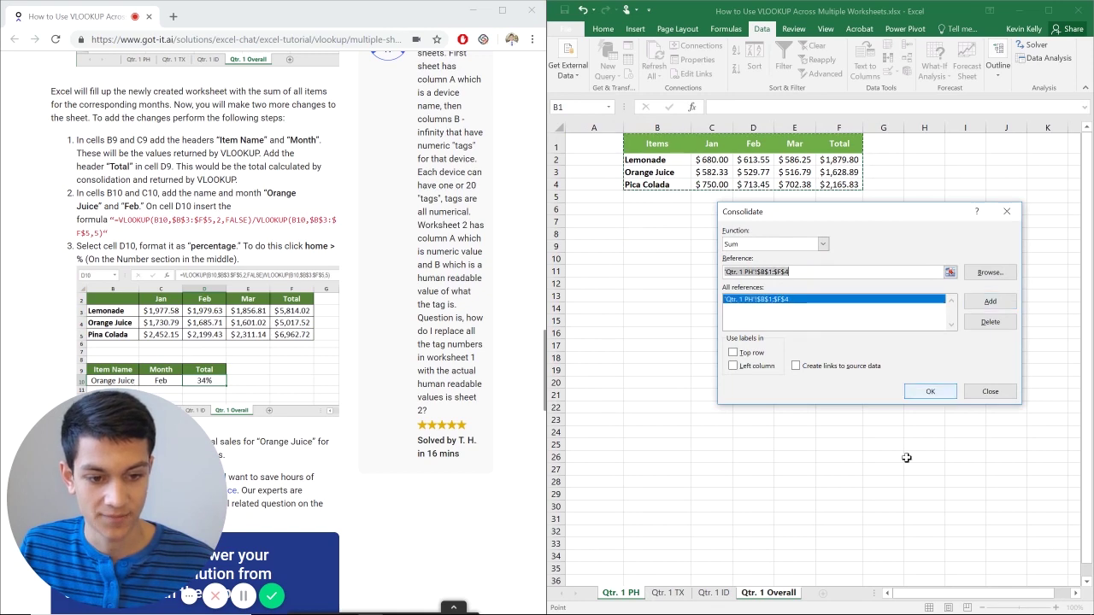
{"action": "left_click", "coordinate": [681, 581]}
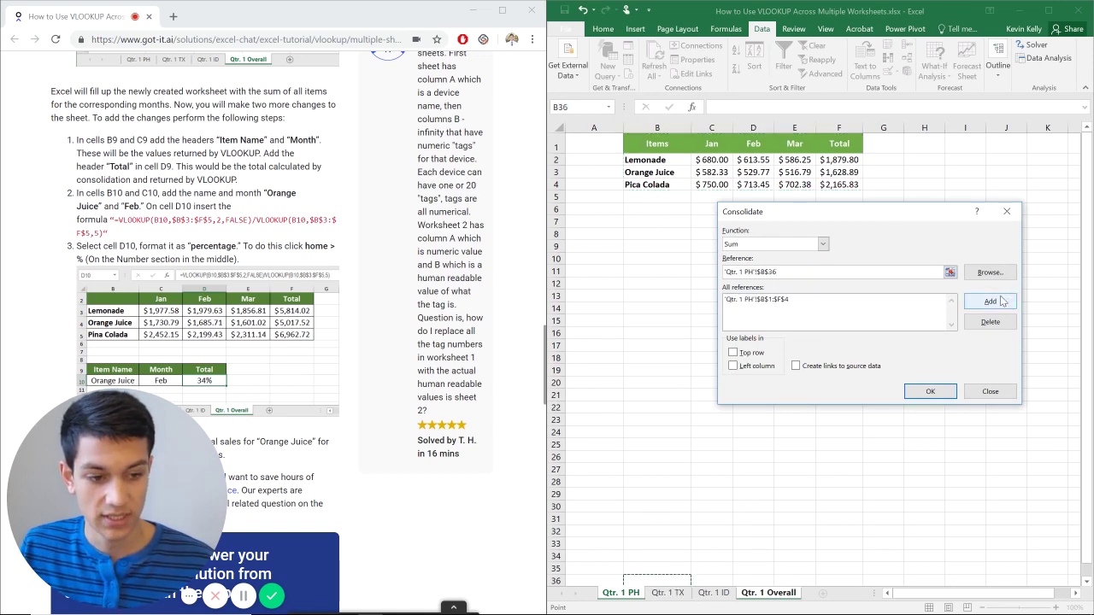
{"action": "left_click", "coordinate": [757, 299]}
{"action": "key", "text": "BackSpace"}
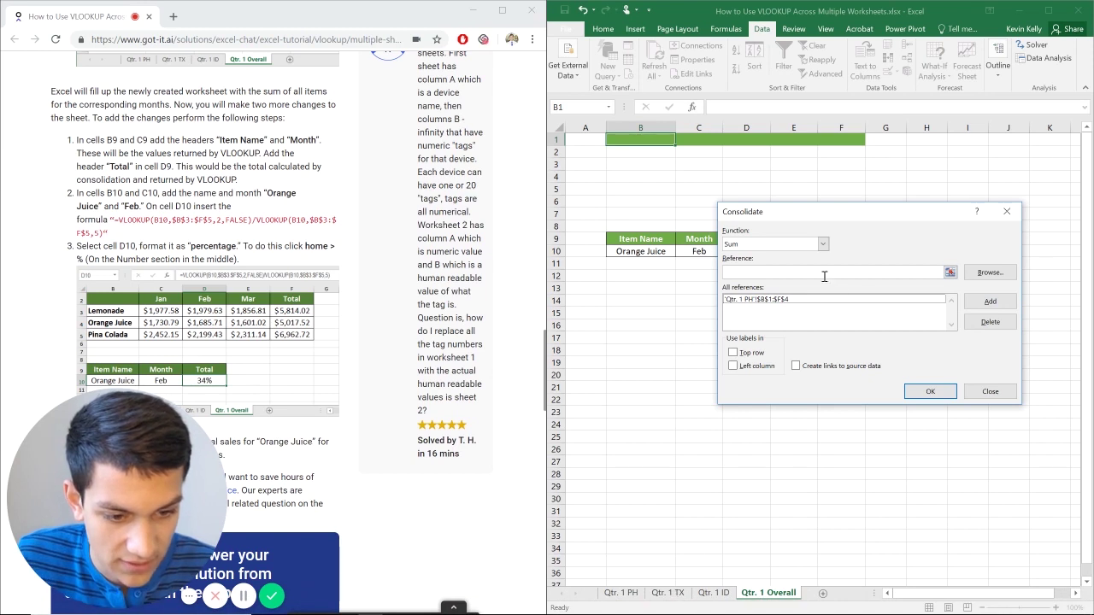
- Add the TX and ID B1:F4 ranges; enable Top row, Left column and Create links to source data
{"action": "left_click", "coordinate": [679, 593]}
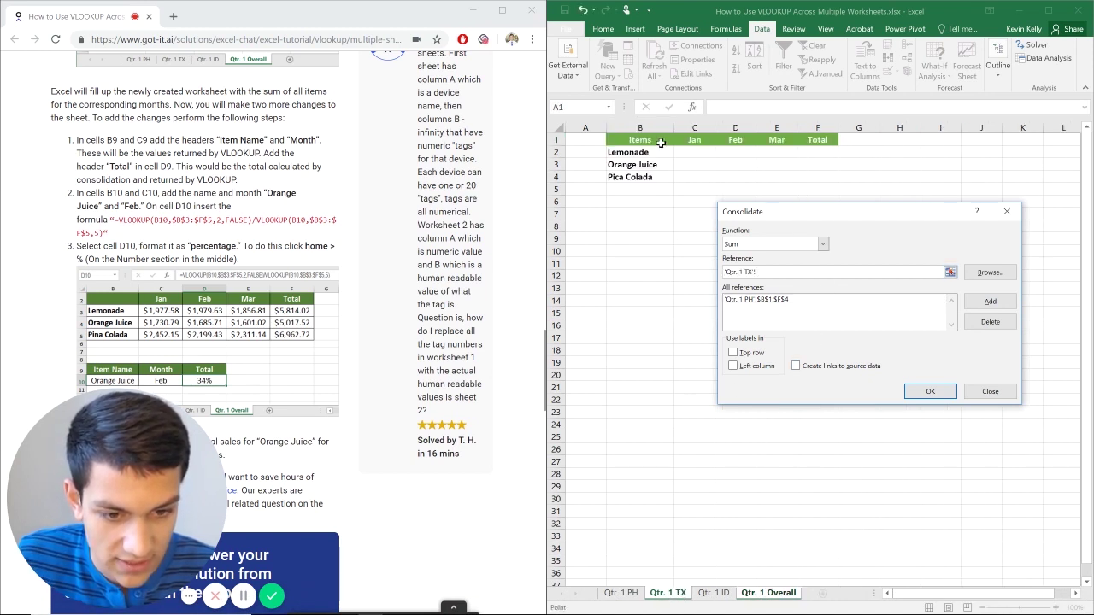
{"action": "left_click_drag", "start_coordinate": [643, 140], "coordinate": [817, 177]}
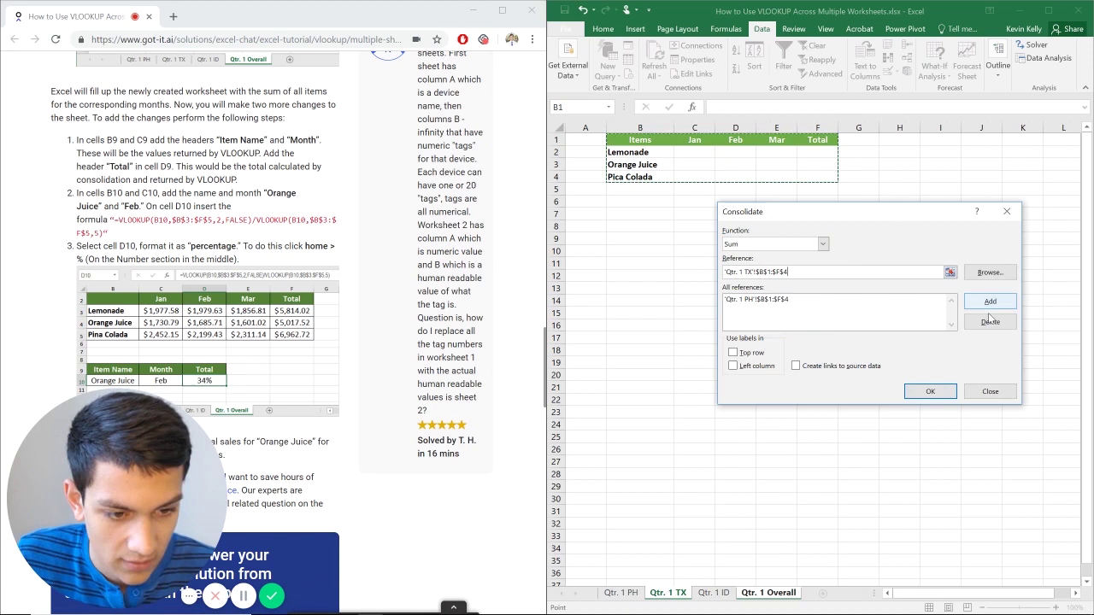
{"action": "left_click", "coordinate": [989, 300]}
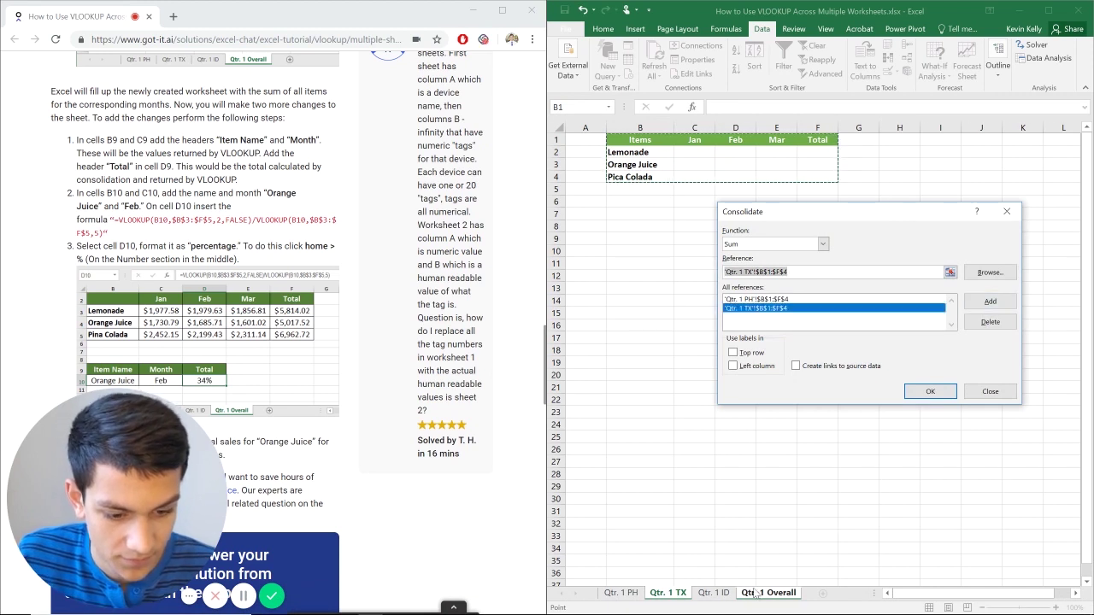
{"action": "left_click", "coordinate": [714, 593]}
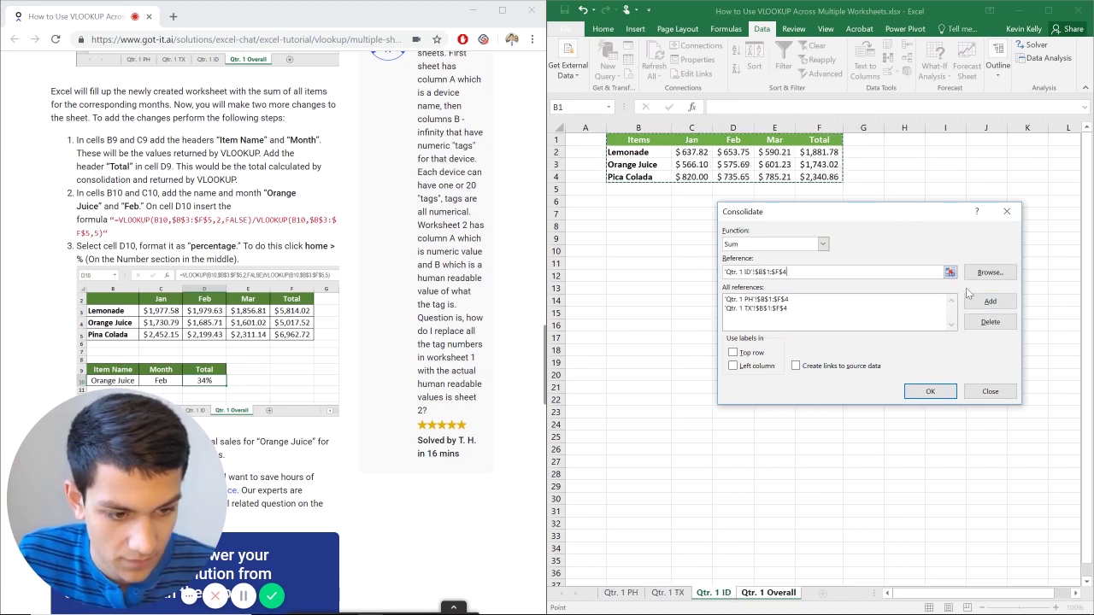
{"action": "left_click", "coordinate": [990, 301]}
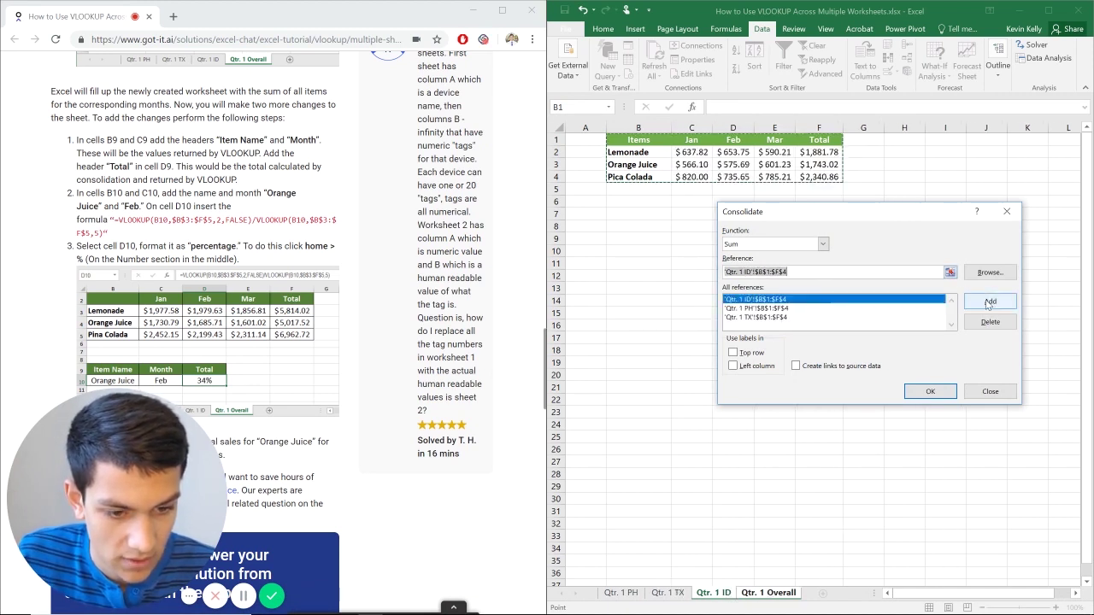
{"action": "left_click", "coordinate": [733, 352]}
{"action": "left_click", "coordinate": [733, 365]}
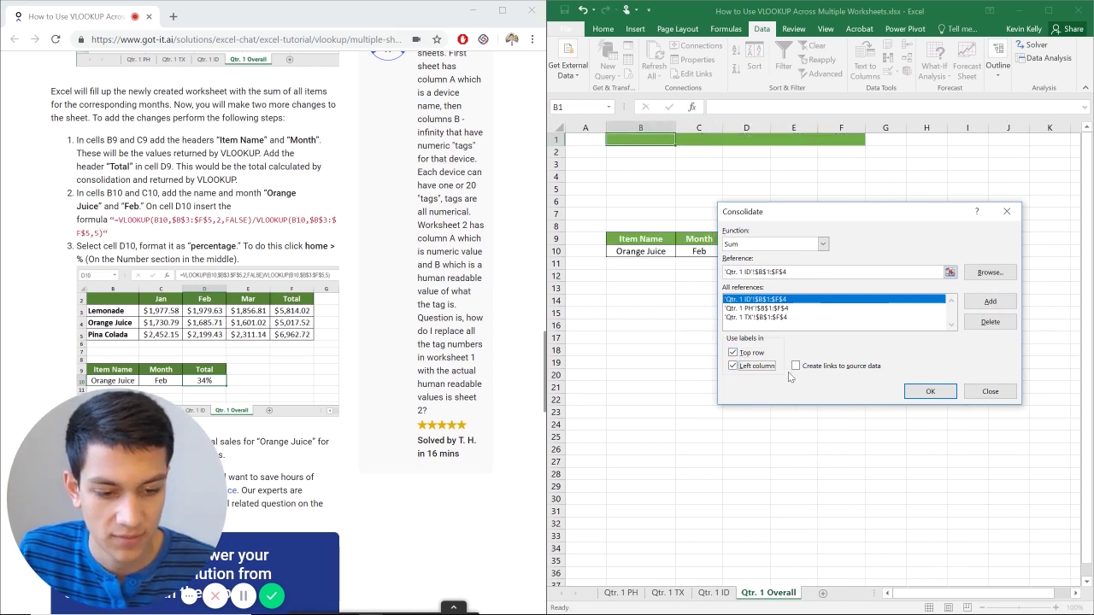
{"action": "left_click", "coordinate": [800, 366]}
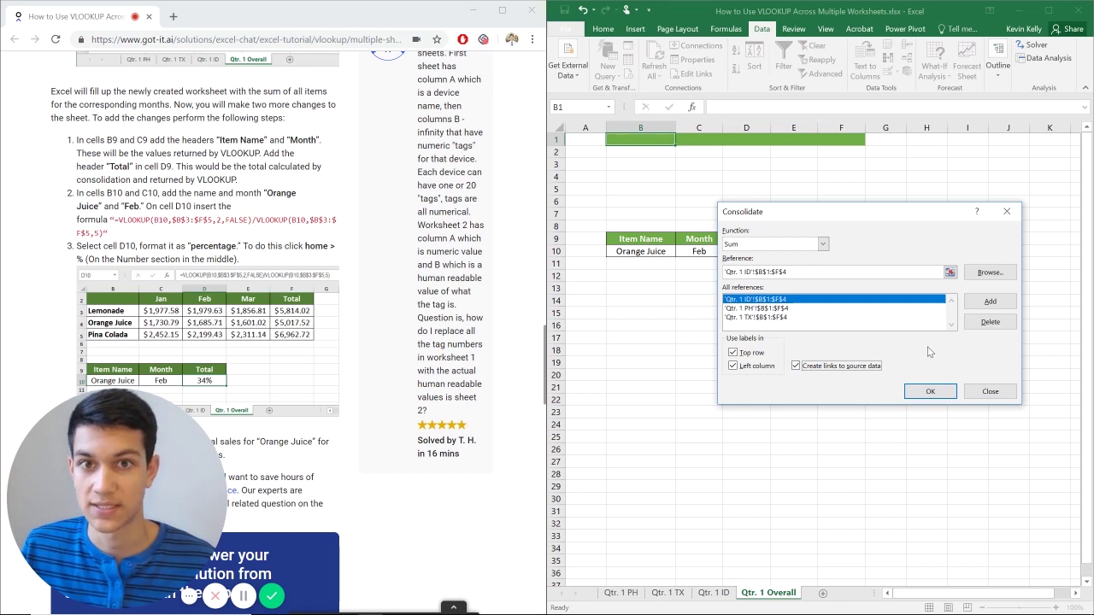
- Run the consolidation, widen column B for item names, and delete the empty column C
{"action": "left_click", "coordinate": [927, 392]}
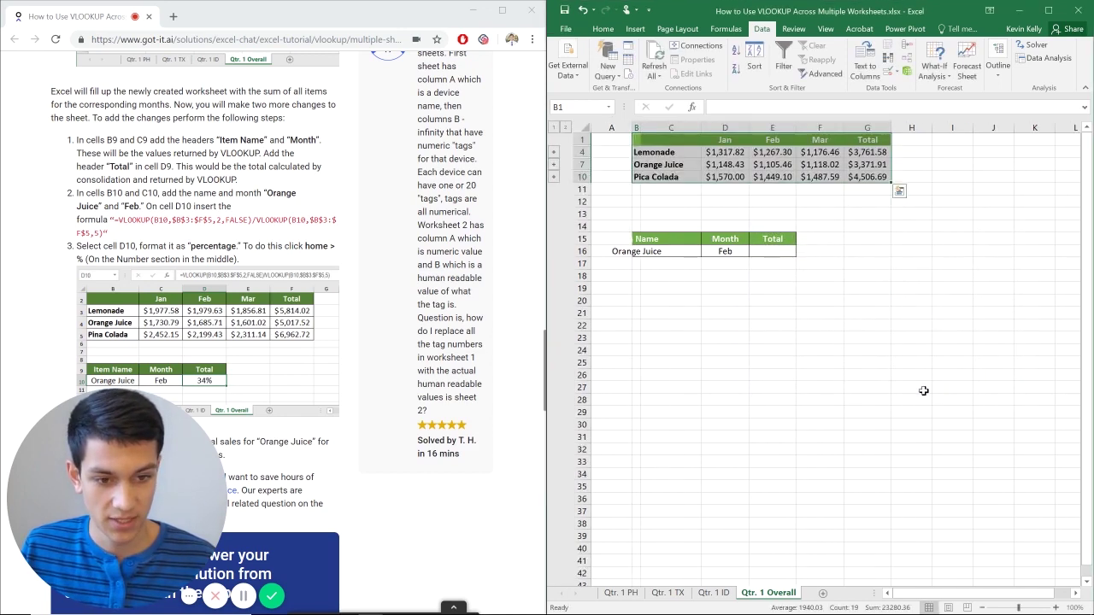
{"action": "left_click", "coordinate": [724, 213]}
{"action": "left_click_drag", "start_coordinate": [640, 127], "coordinate": [691, 127]}
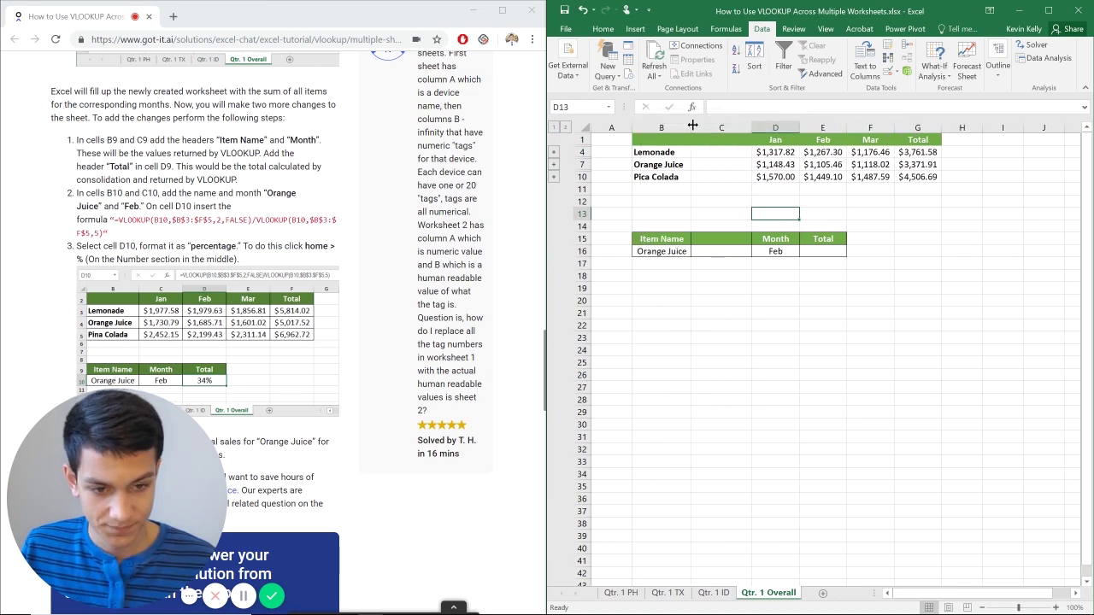
{"action": "right_click", "coordinate": [731, 128]}
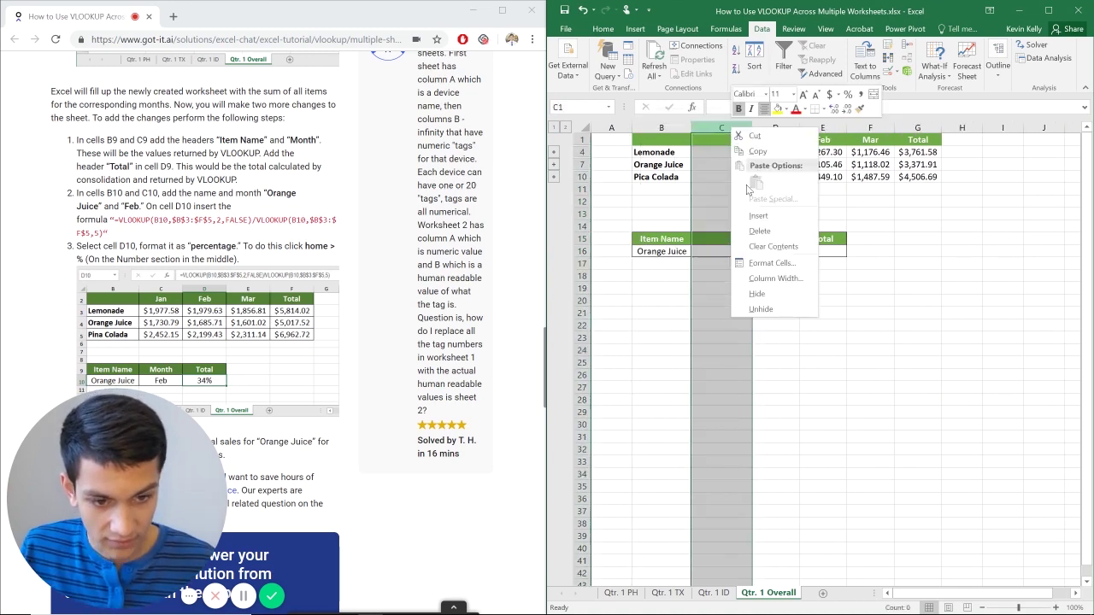
{"action": "left_click", "coordinate": [760, 231]}
{"action": "left_click", "coordinate": [856, 226]}
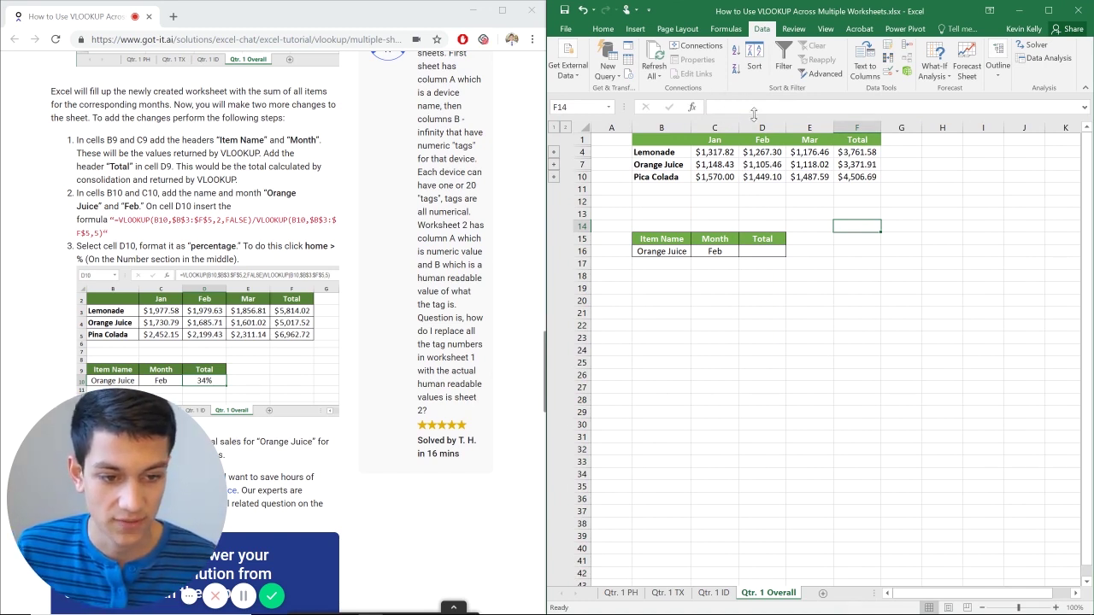
- In D16 enter =VLOOKUP(B16,$B$4:$F$10,2,FALSE)/ to begin dividing Orange Juice's Feb value
{"action": "left_click", "coordinate": [758, 253]}
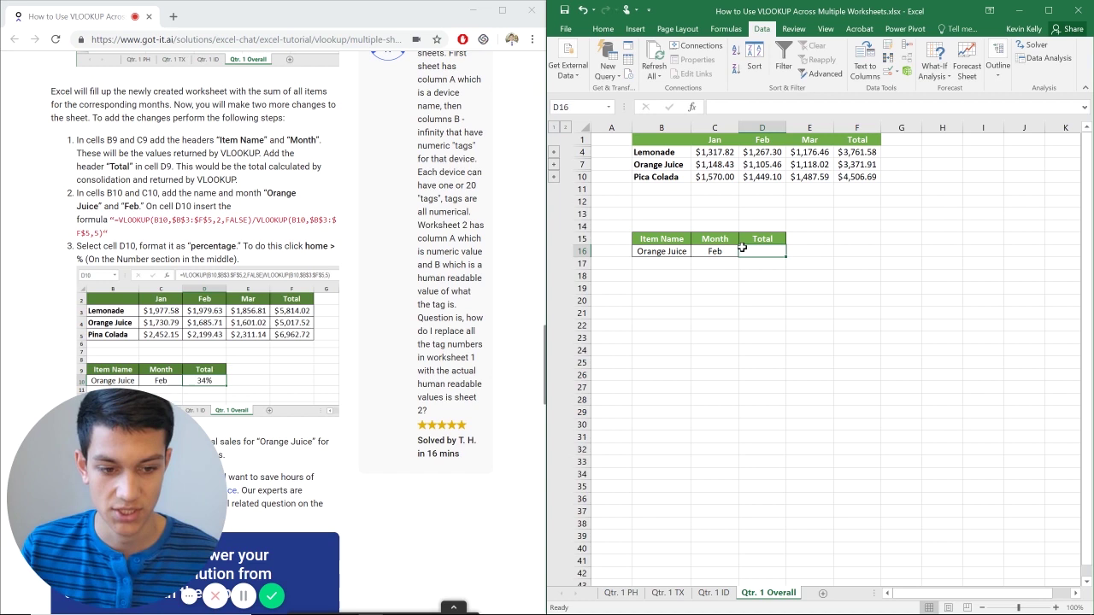
{"action": "type", "text": "="}
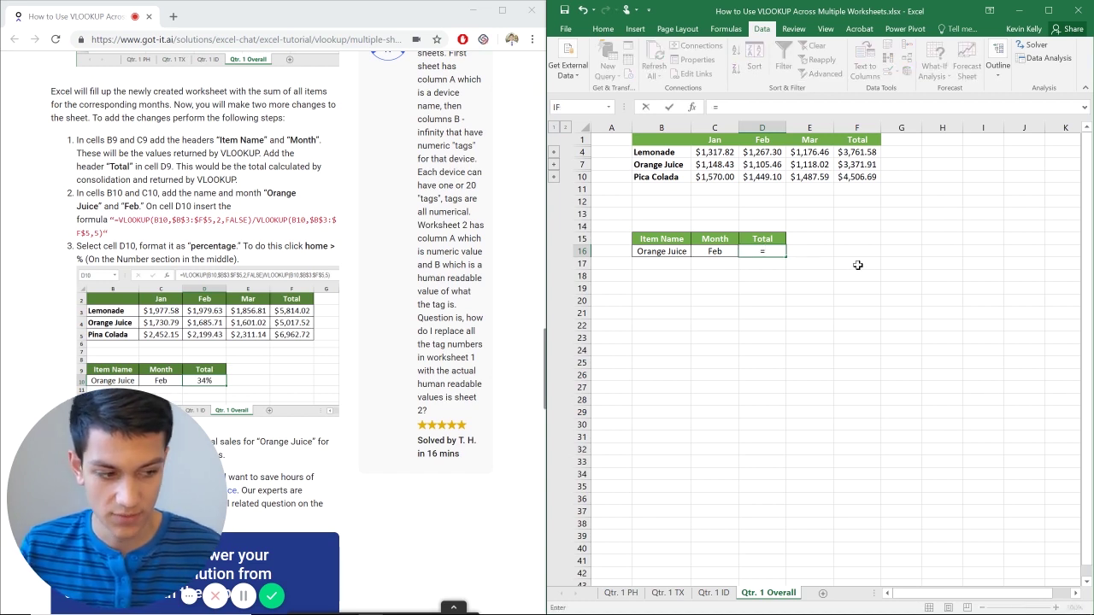
{"action": "type", "text": "VL"}
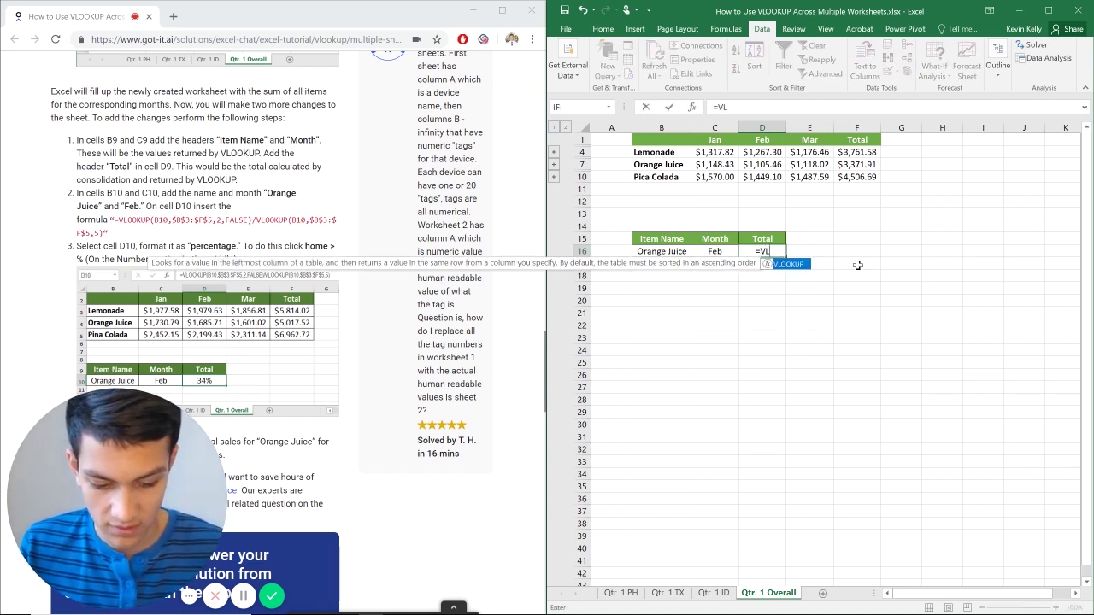
{"action": "type", "text": "OOKUP("}
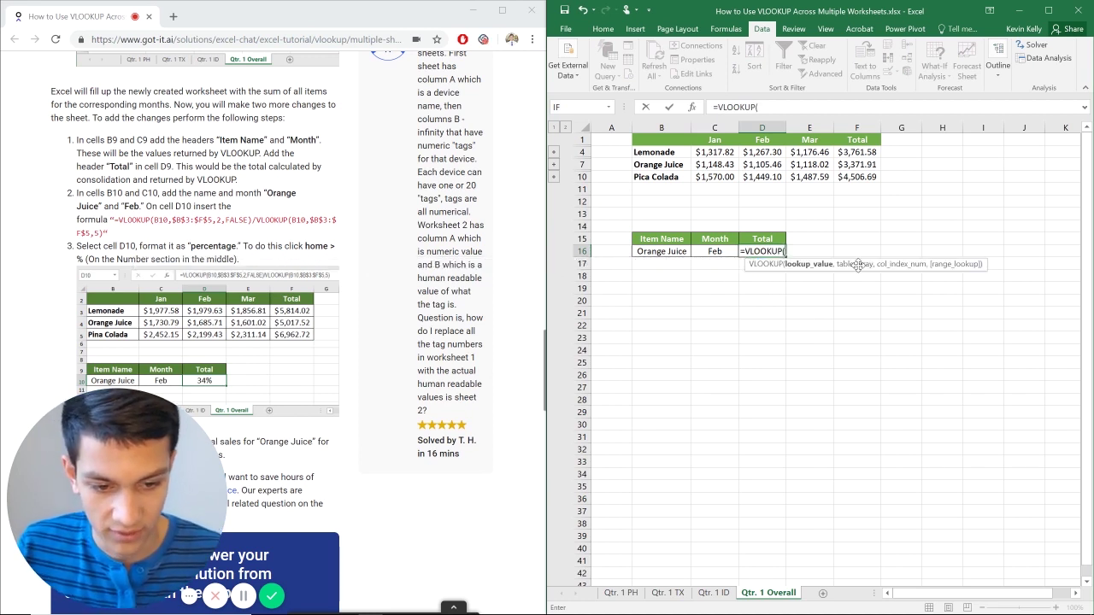
{"action": "left_click", "coordinate": [666, 252]}
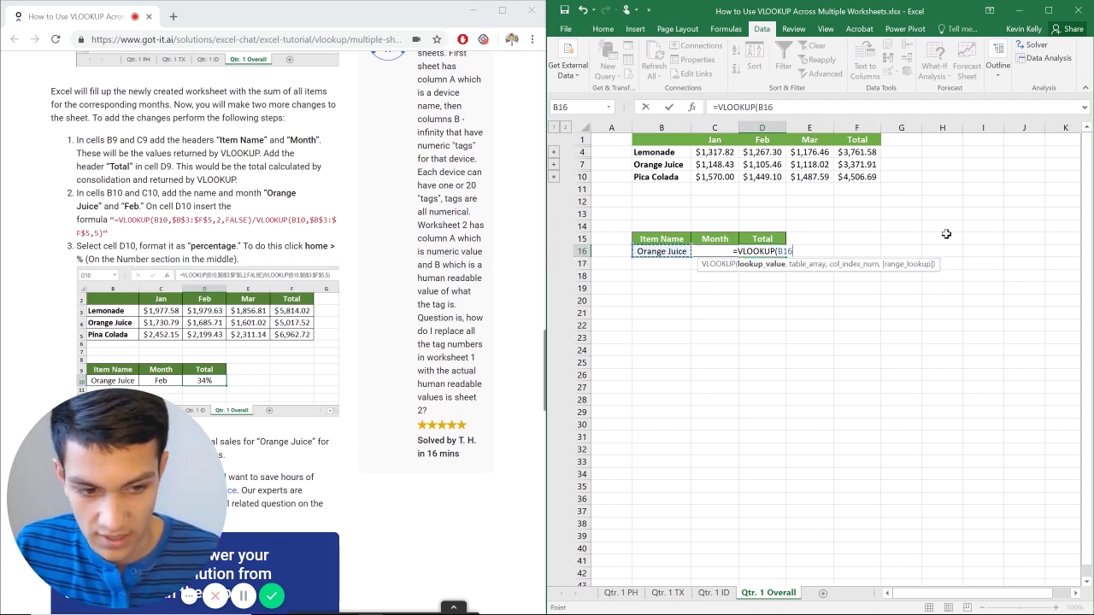
{"action": "type", "text": ","}
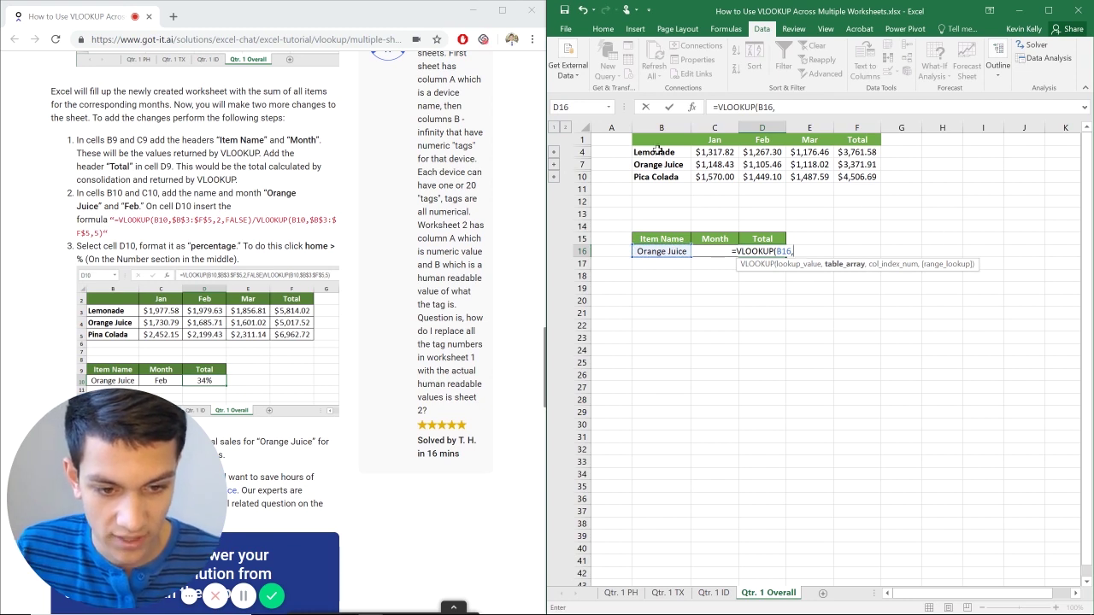
{"action": "left_click_drag", "start_coordinate": [658, 149], "coordinate": [861, 177]}
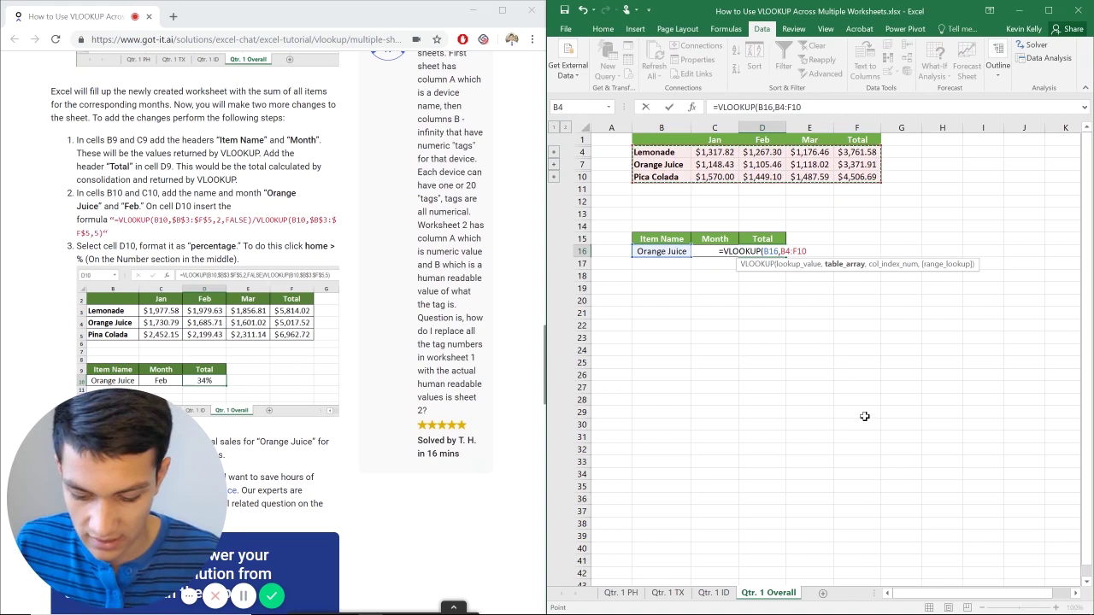
{"action": "key", "text": "F4"}
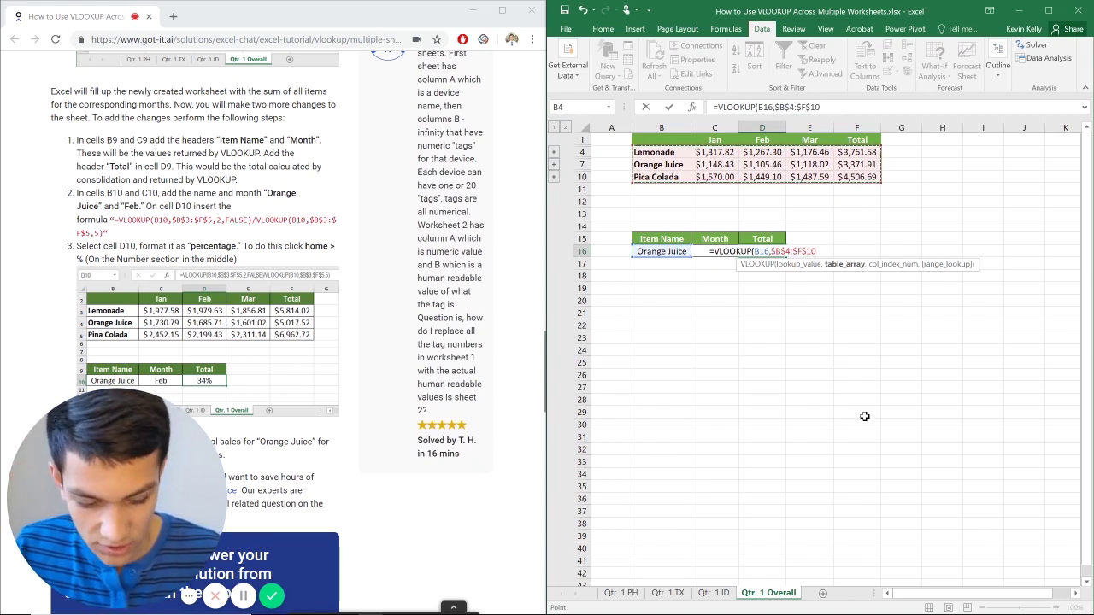
{"action": "type", "text": ","}
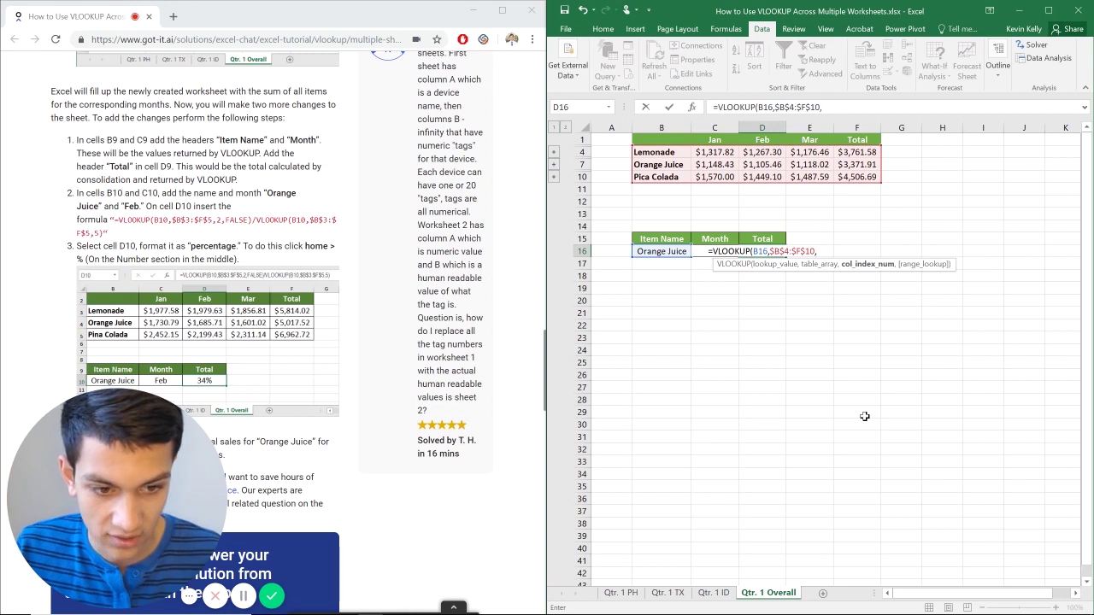
{"action": "type", "text": "2,"}
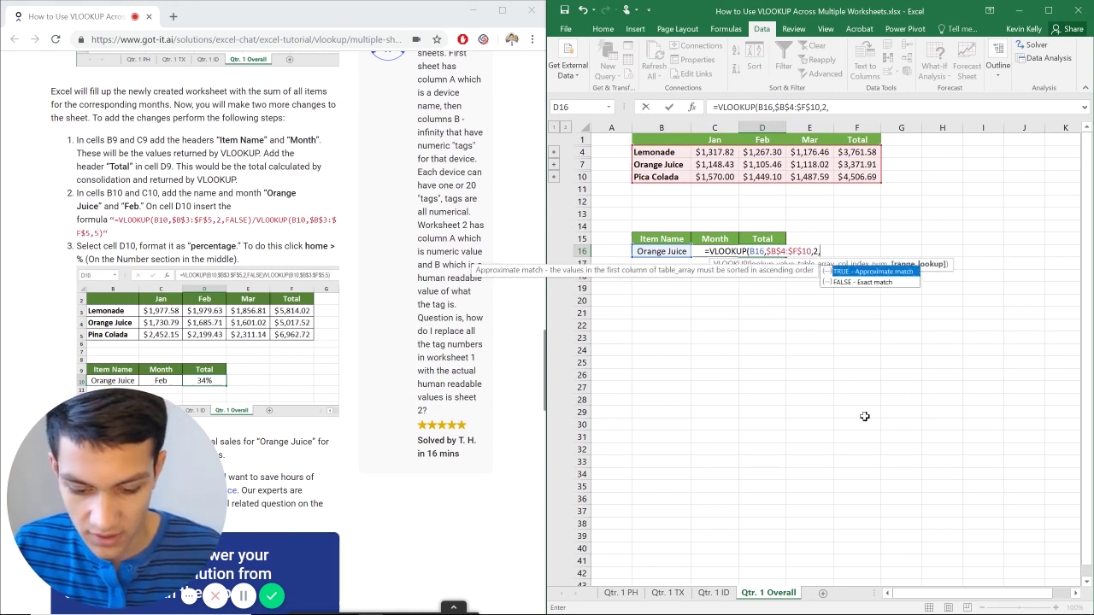
{"action": "type", "text": "FALSE"}
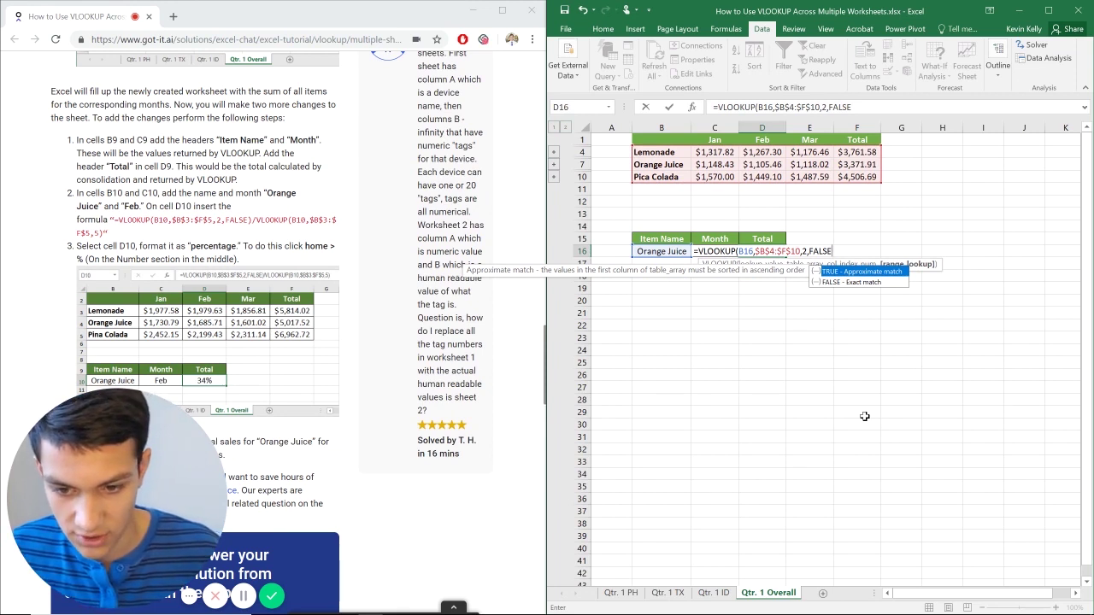
{"action": "type", "text": ")/"}
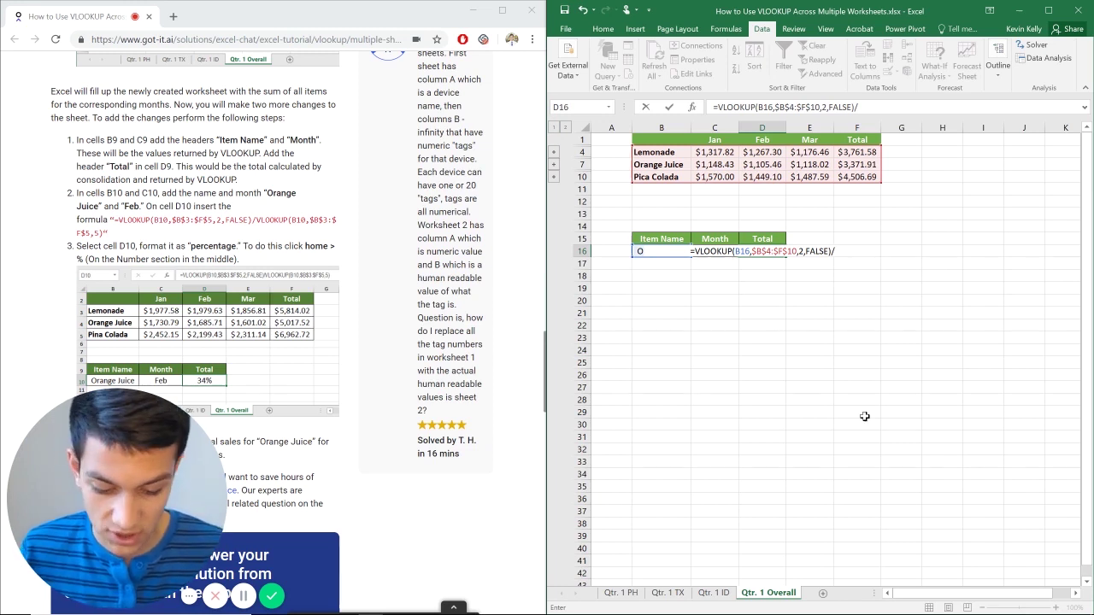
{"action": "type", "text": "VLOOKIU"}
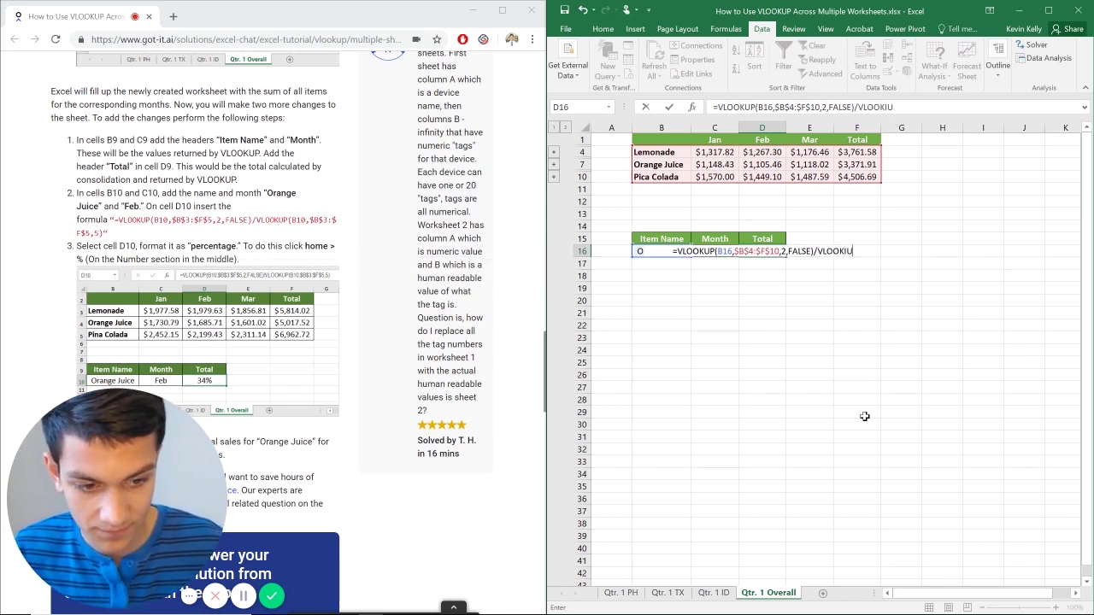
- Correct the typo and finish the divisor VLOOKUP(B16,$B$4:$F$10,5), so D16 shows 34%
{"action": "key", "text": "BackSpace"}
{"action": "key", "text": "BackSpace"}
{"action": "type", "text": "UP("}
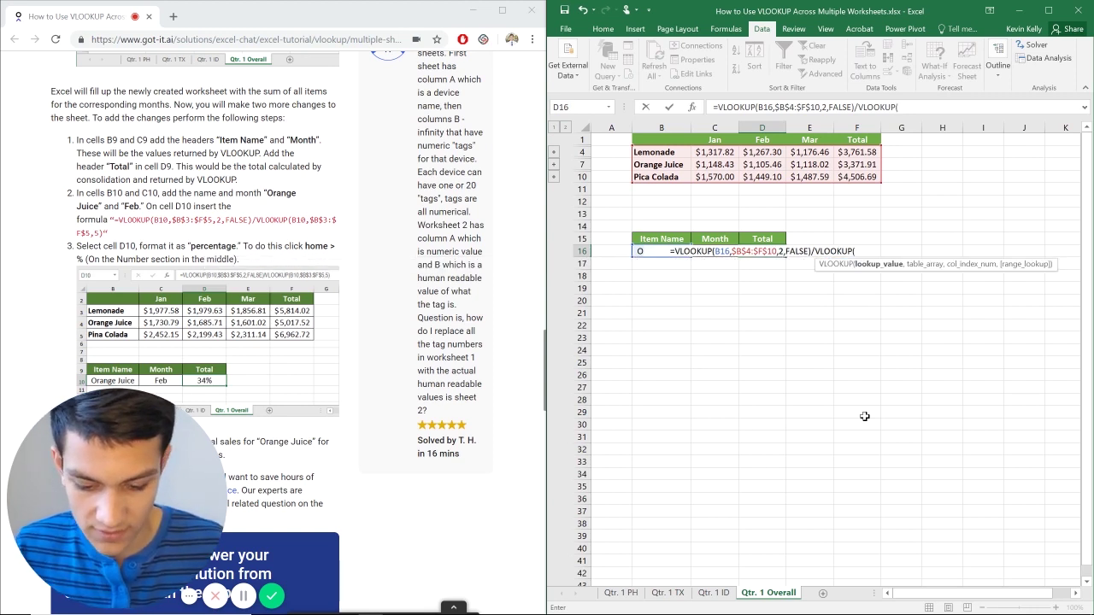
{"action": "type", "text": "B16"}
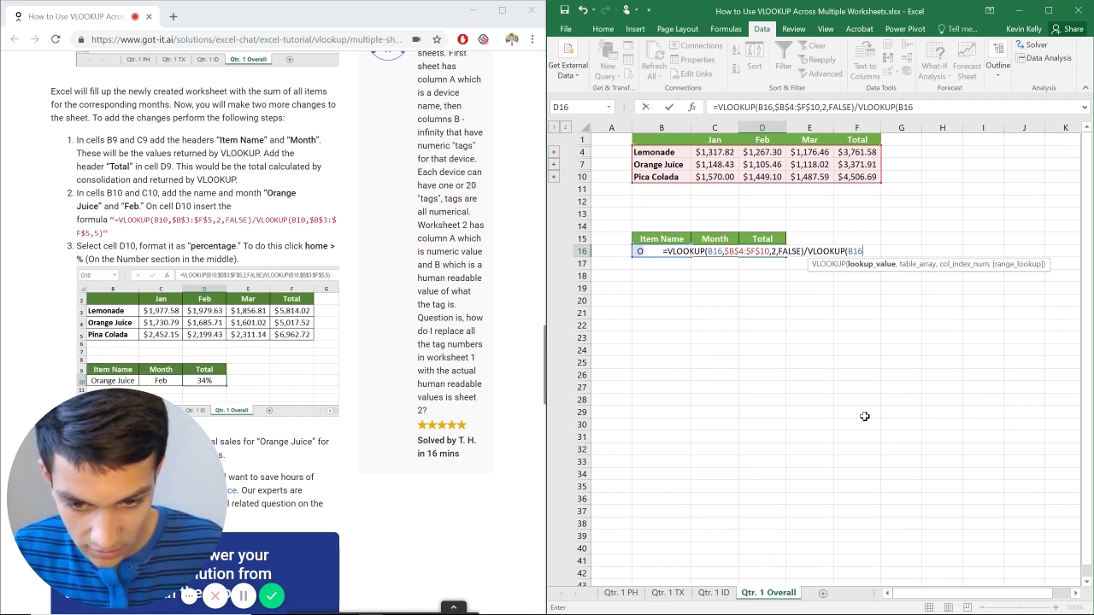
{"action": "type", "text": ","}
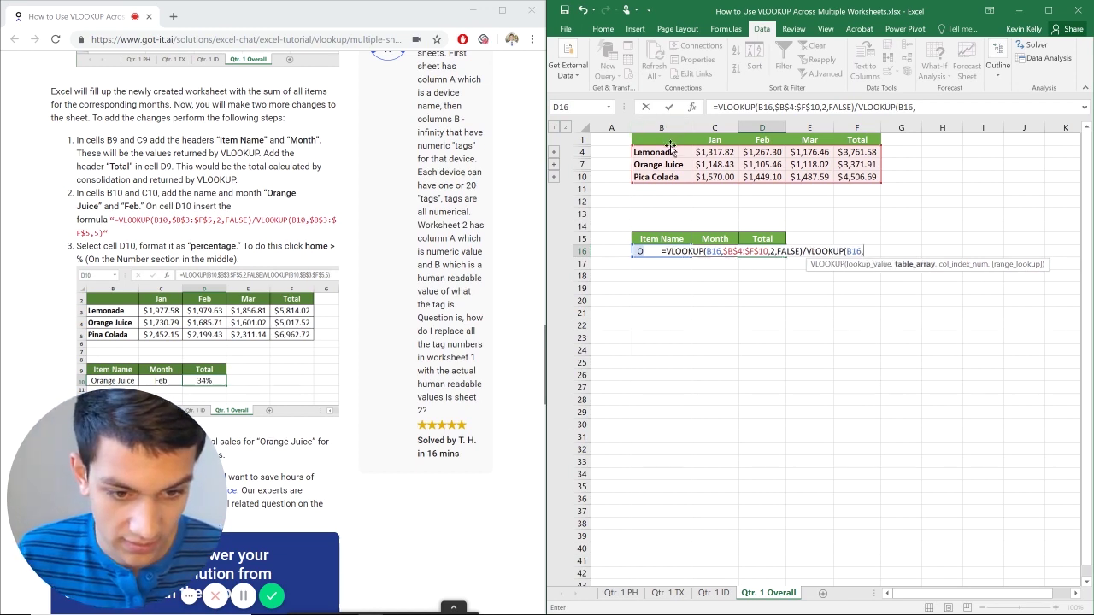
{"action": "left_click_drag", "start_coordinate": [668, 150], "coordinate": [880, 180]}
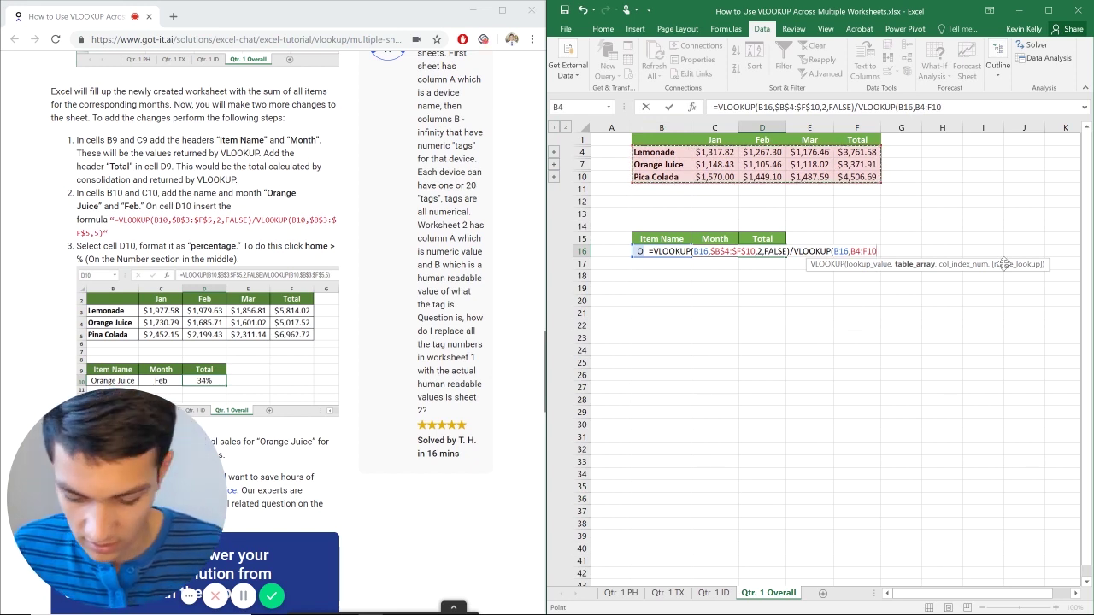
{"action": "key", "text": "F4"}
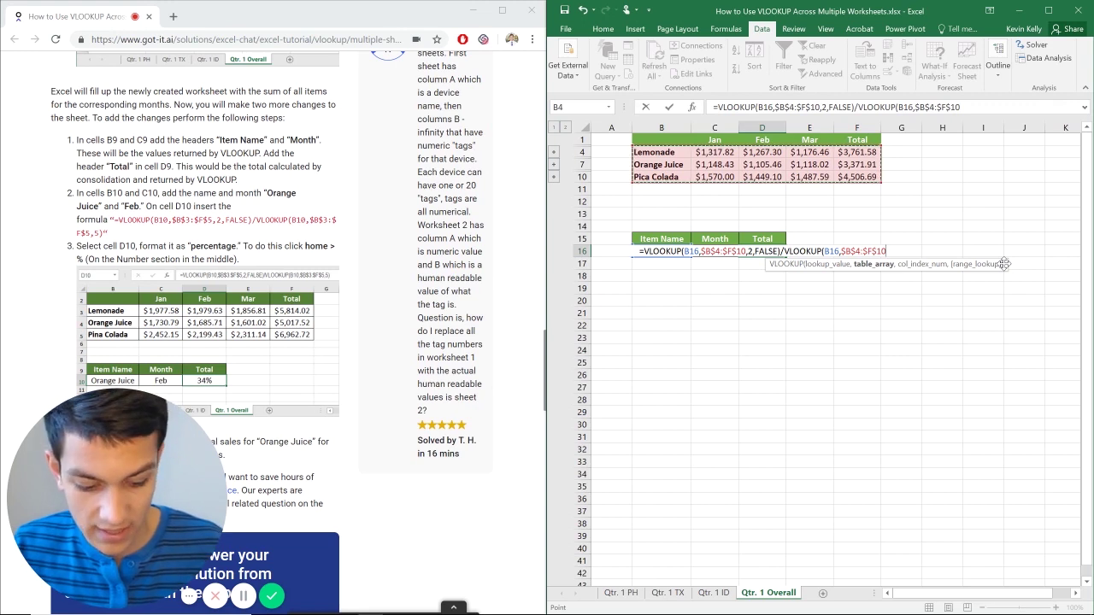
{"action": "type", "text": ","}
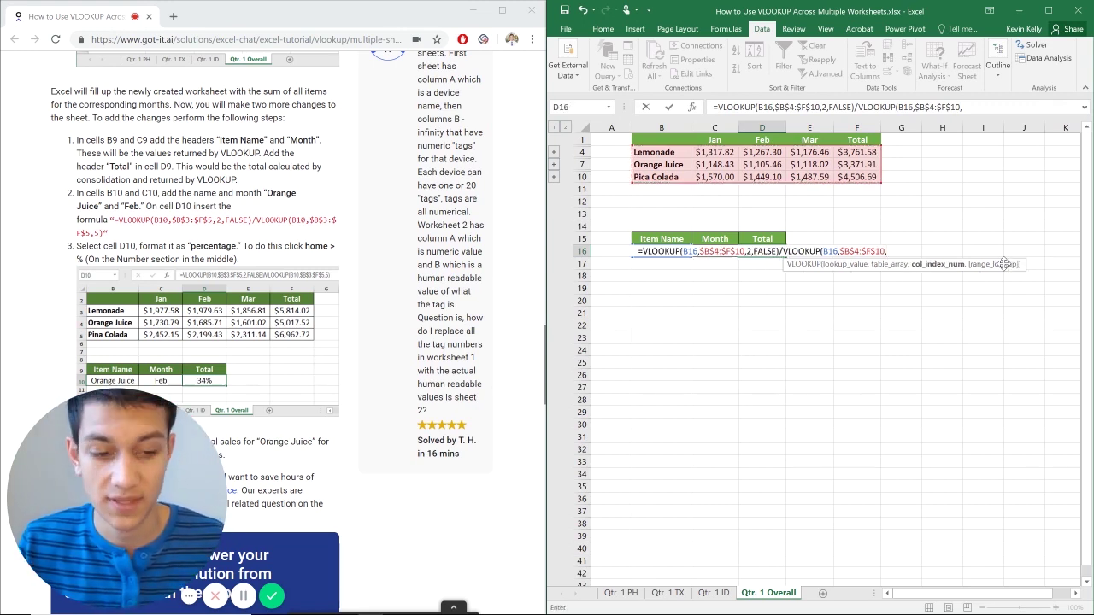
{"action": "type", "text": "5"}
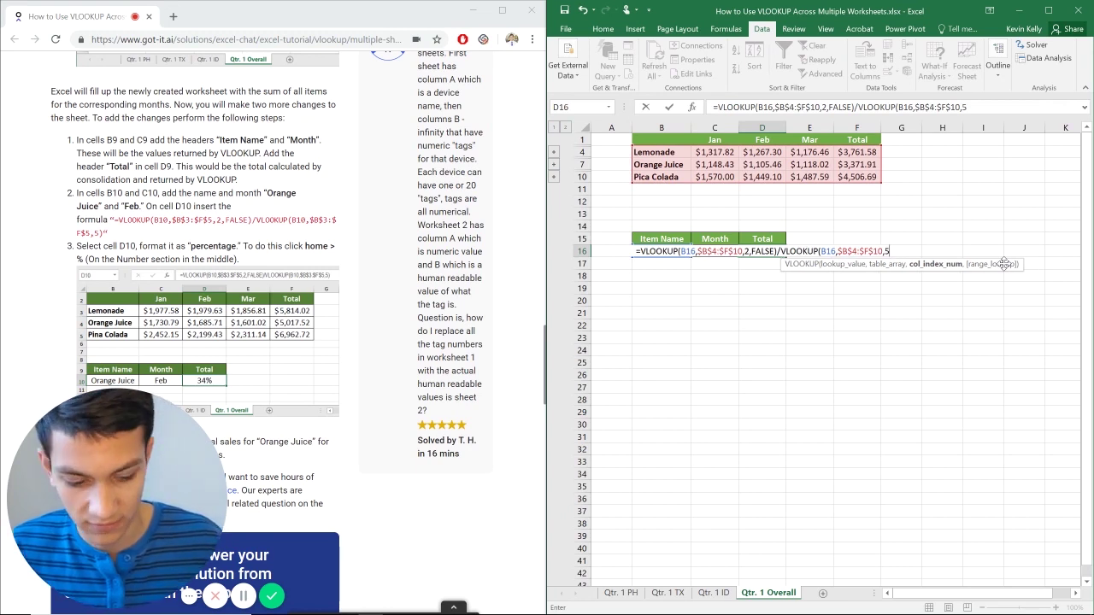
{"action": "type", "text": ")"}
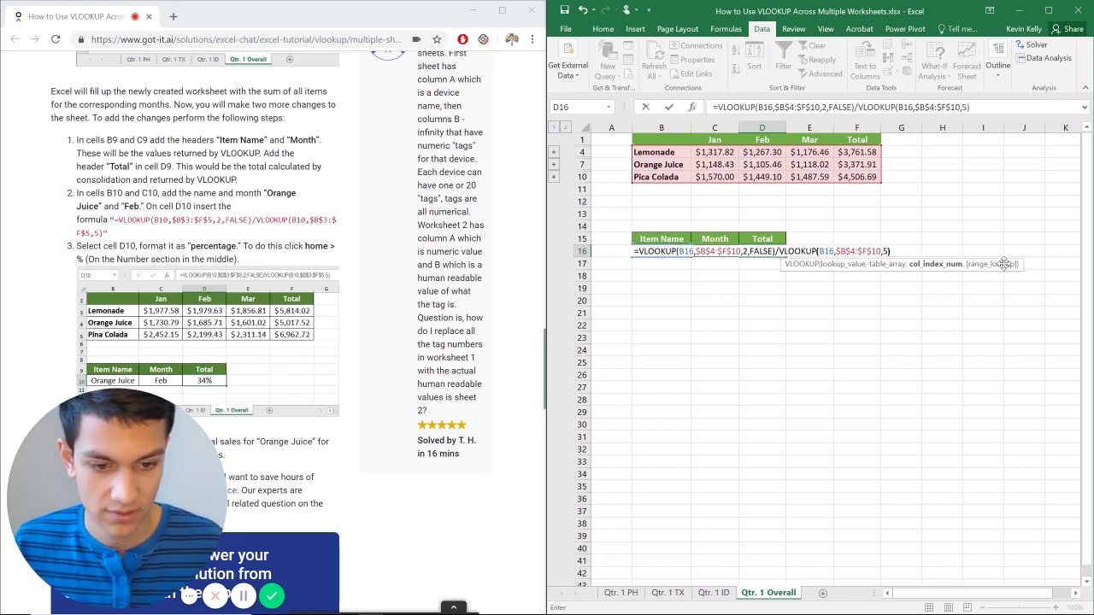
{"action": "key", "text": "Return"}
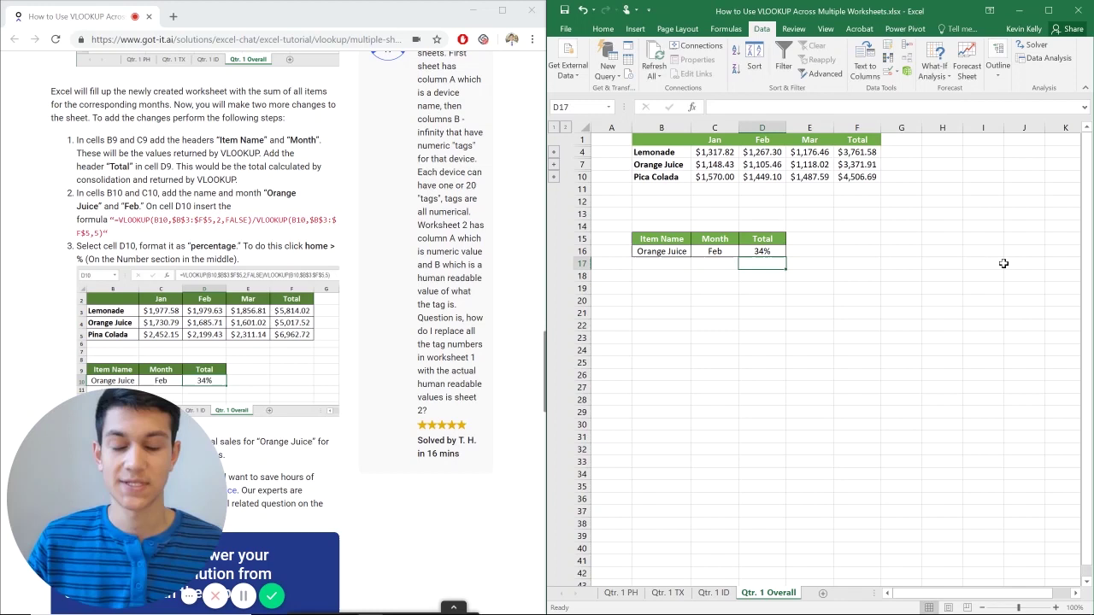